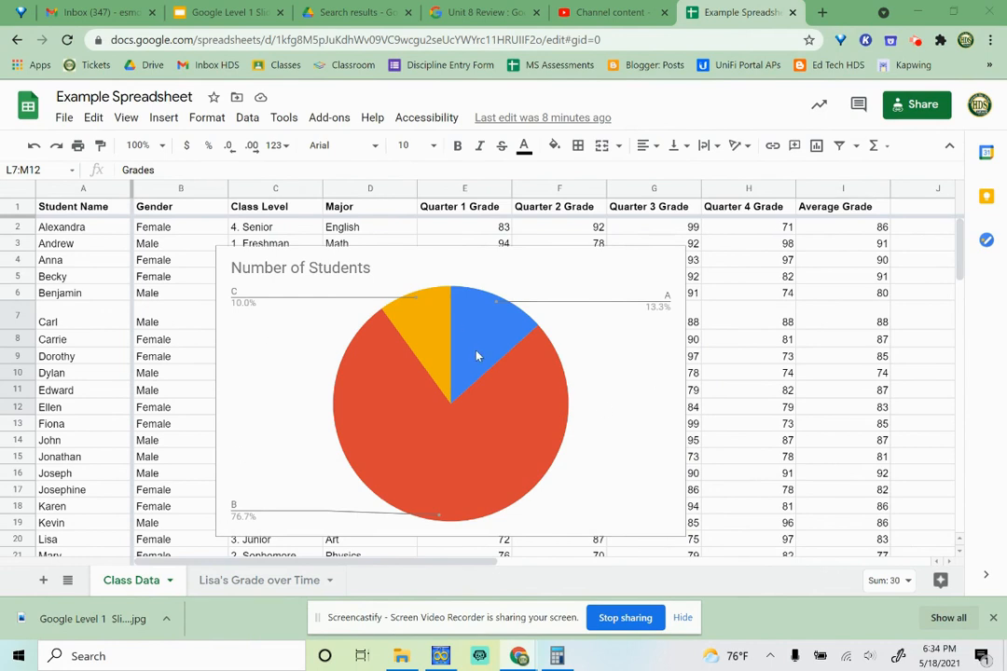
- Shrink the Number of Students pie chart slightly and move it to its own sheet
left_click(643, 398)
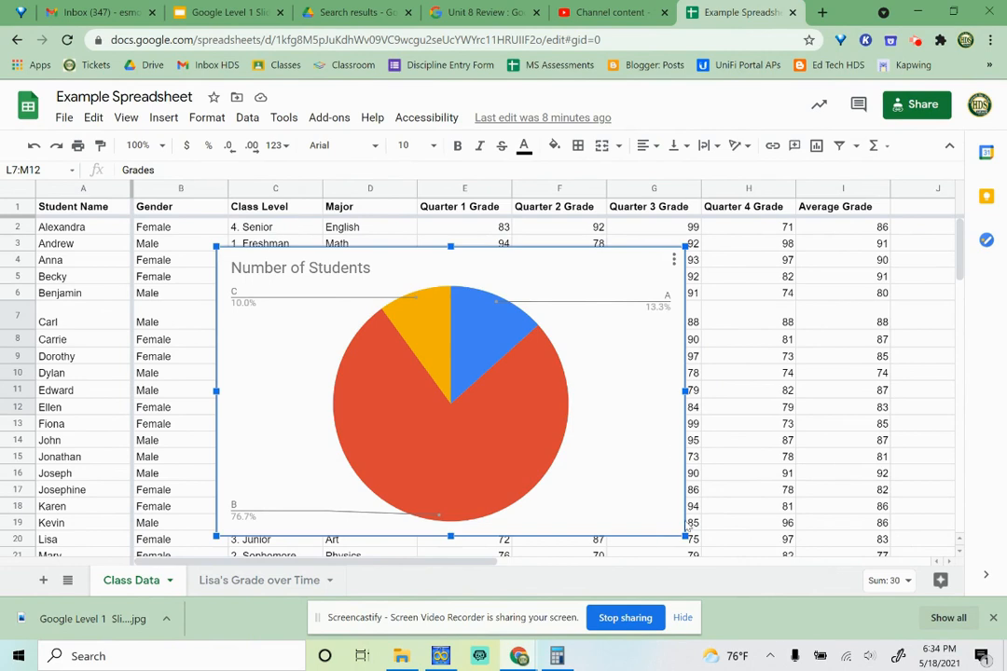
mouse_move(686, 538)
left_mouse_down()
mouse_move(620, 494)
mouse_move(695, 550)
mouse_move(671, 538)
mouse_move(681, 534)
left_mouse_up()
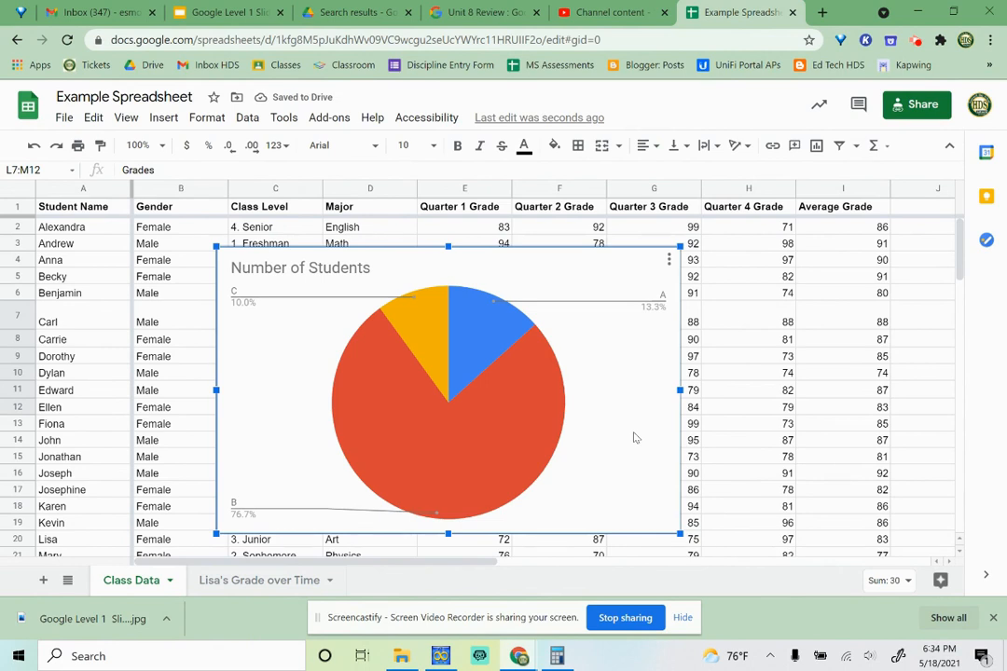
left_click(669, 260)
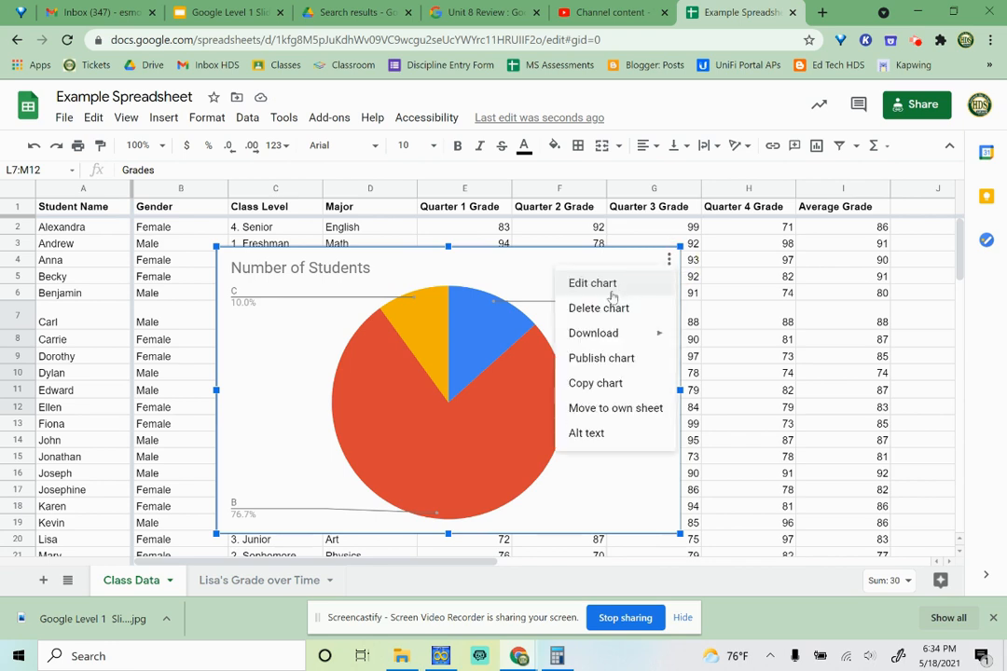
mouse_move(615, 335)
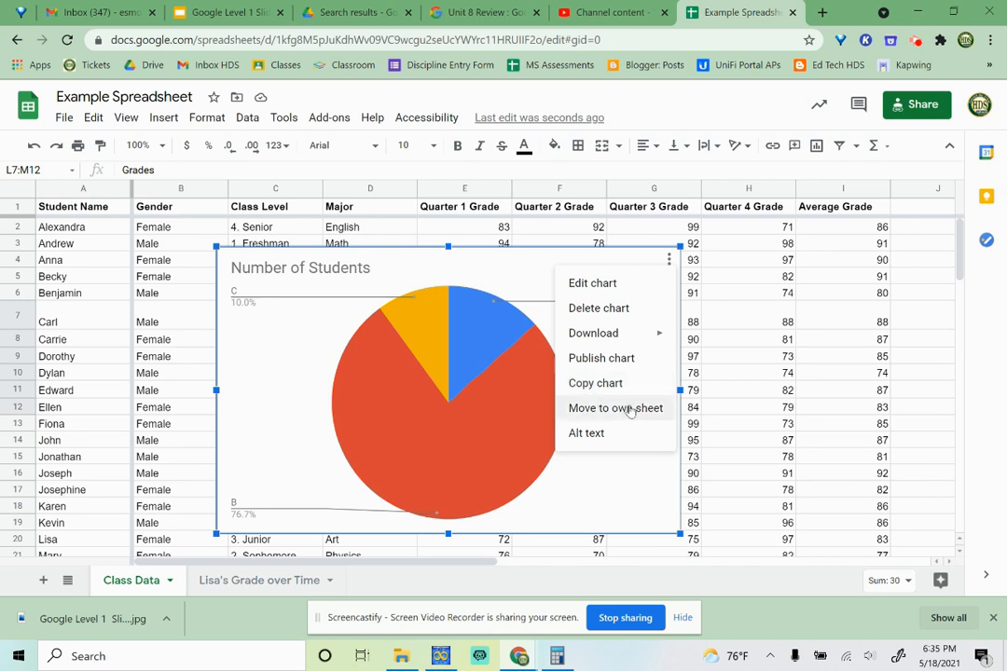
left_click(615, 409)
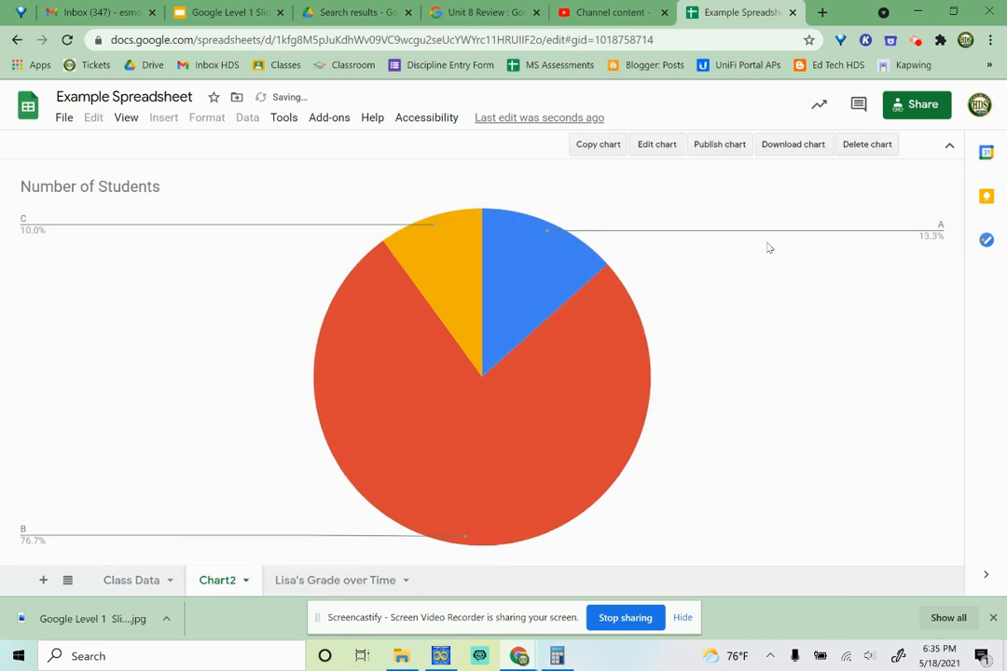
- Start publishing the chart to the web and limit the published content to Chart2 instead of the entire document
left_click(719, 147)
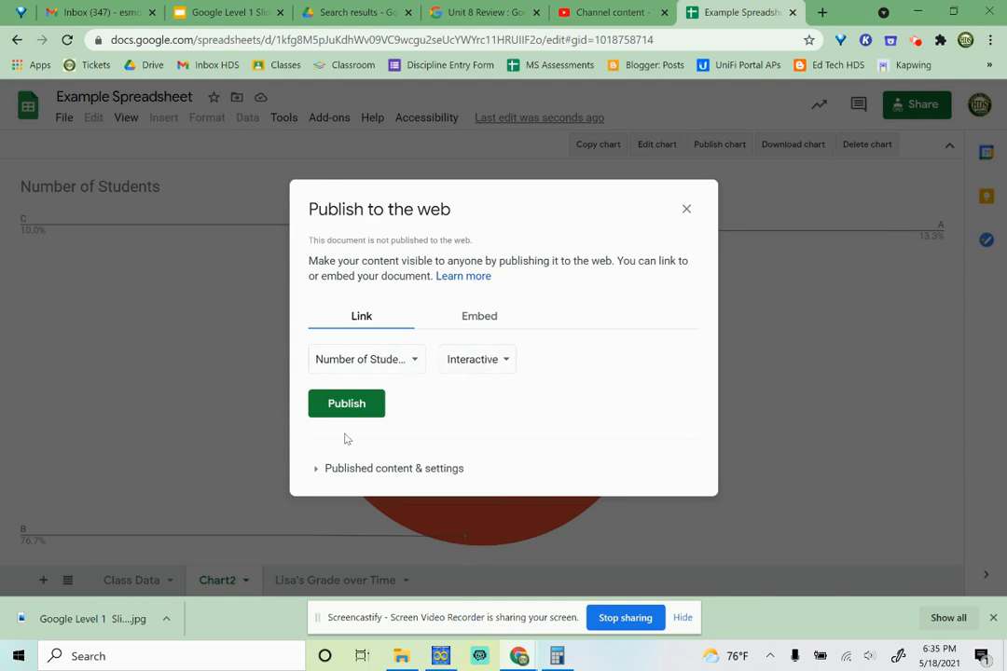
left_click(317, 469)
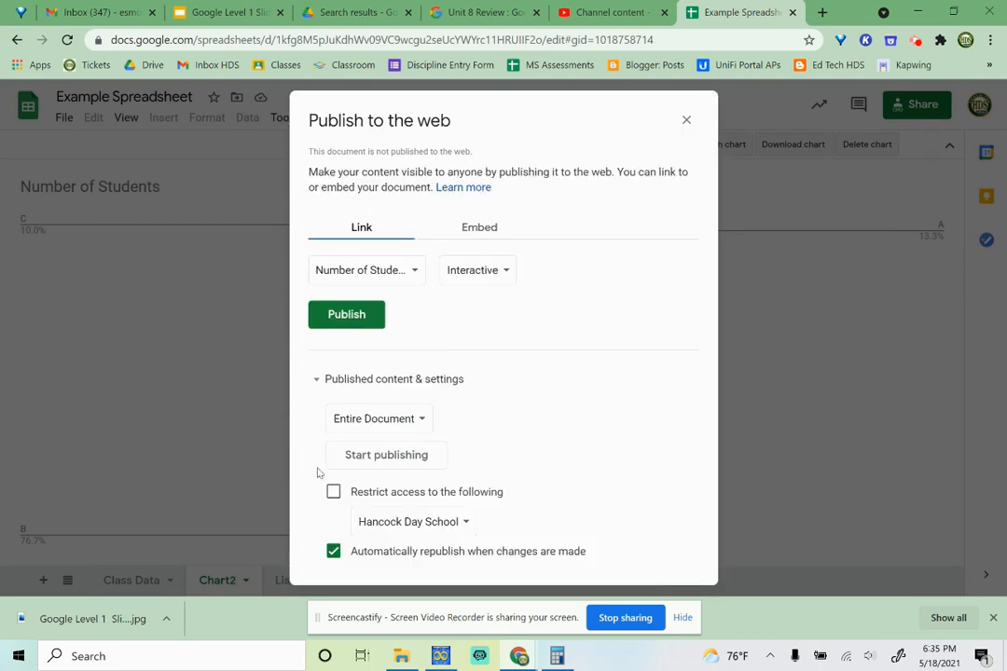
left_click(416, 419)
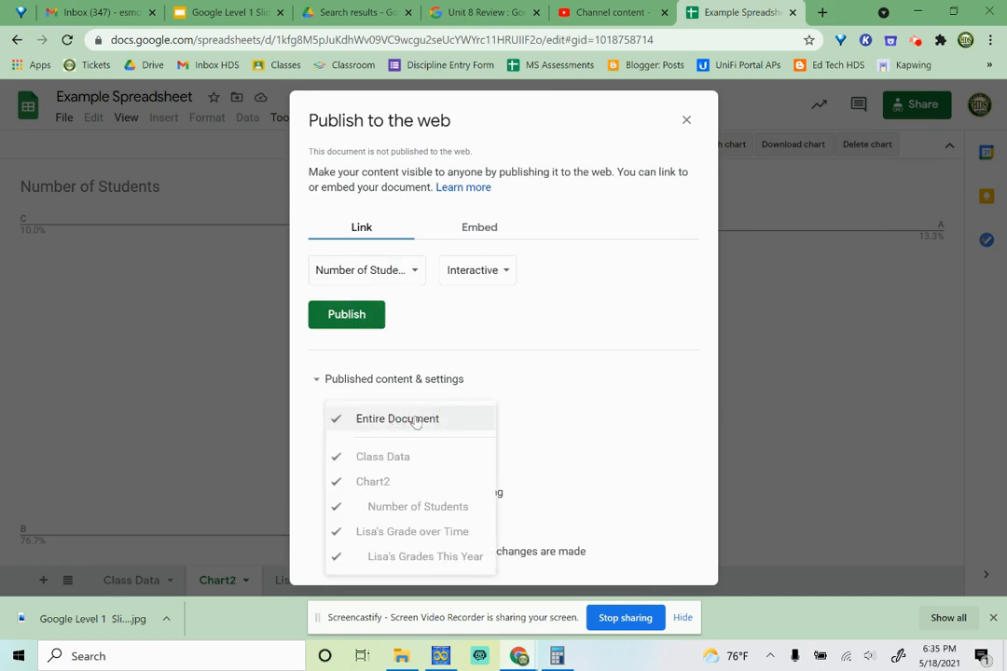
left_click(338, 418)
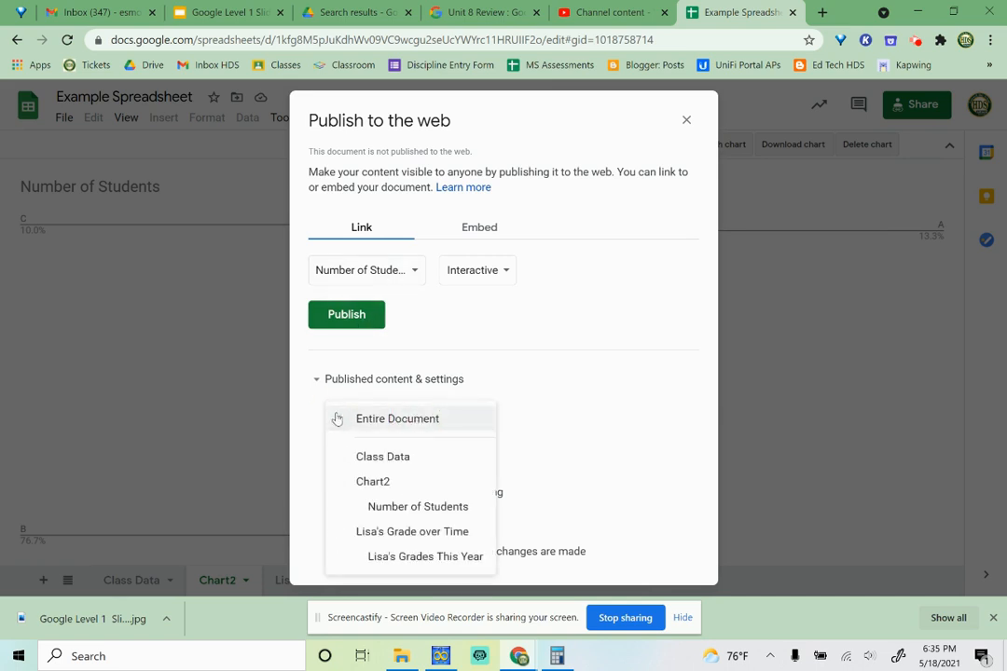
left_click(388, 481)
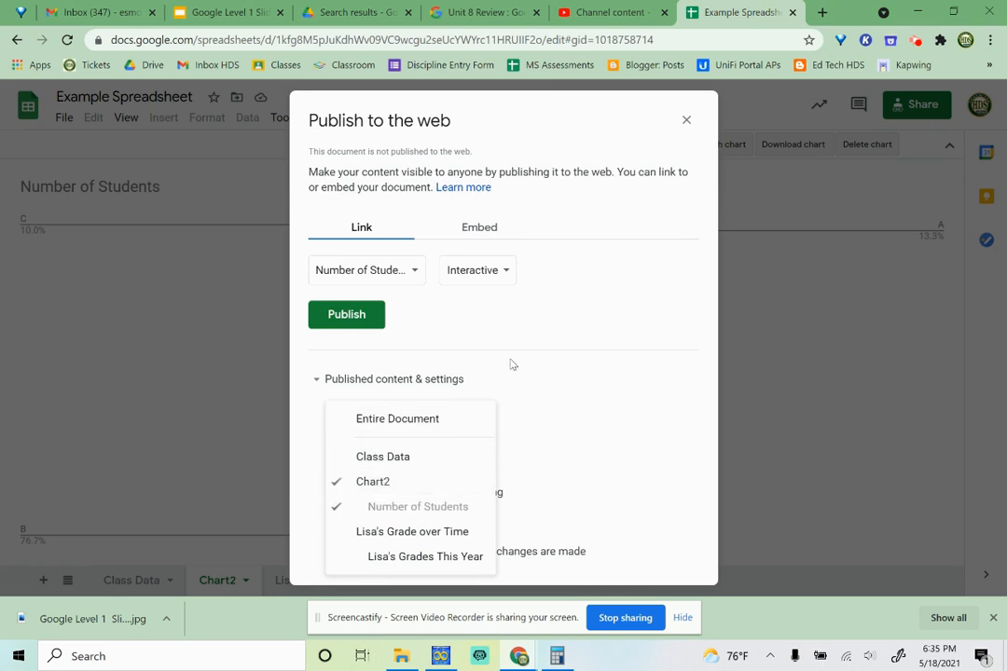
left_click(576, 398)
left_click(492, 270)
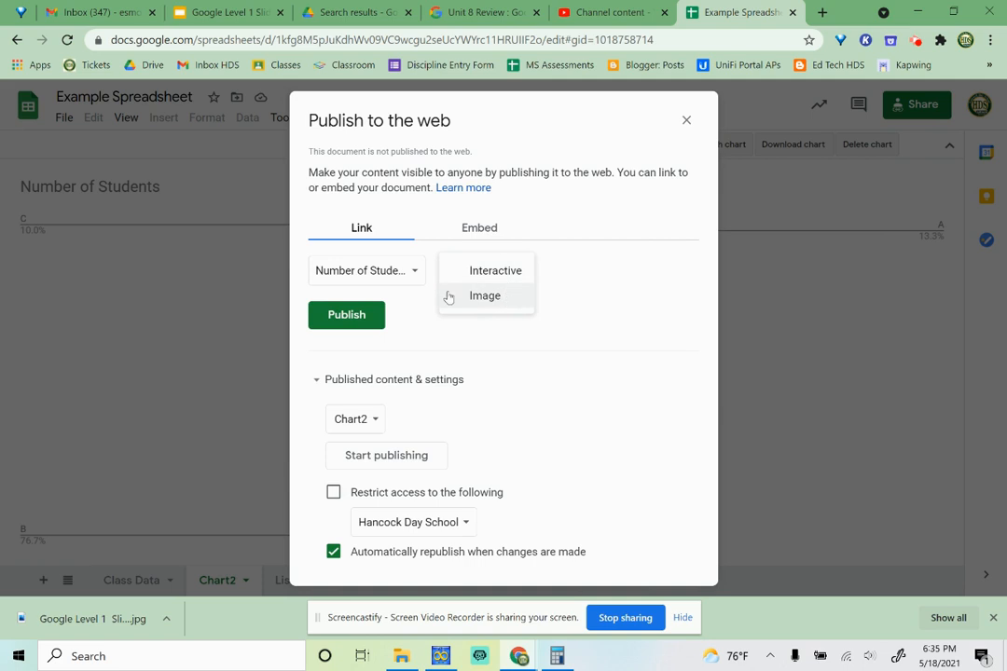
left_click(413, 273)
left_click(645, 282)
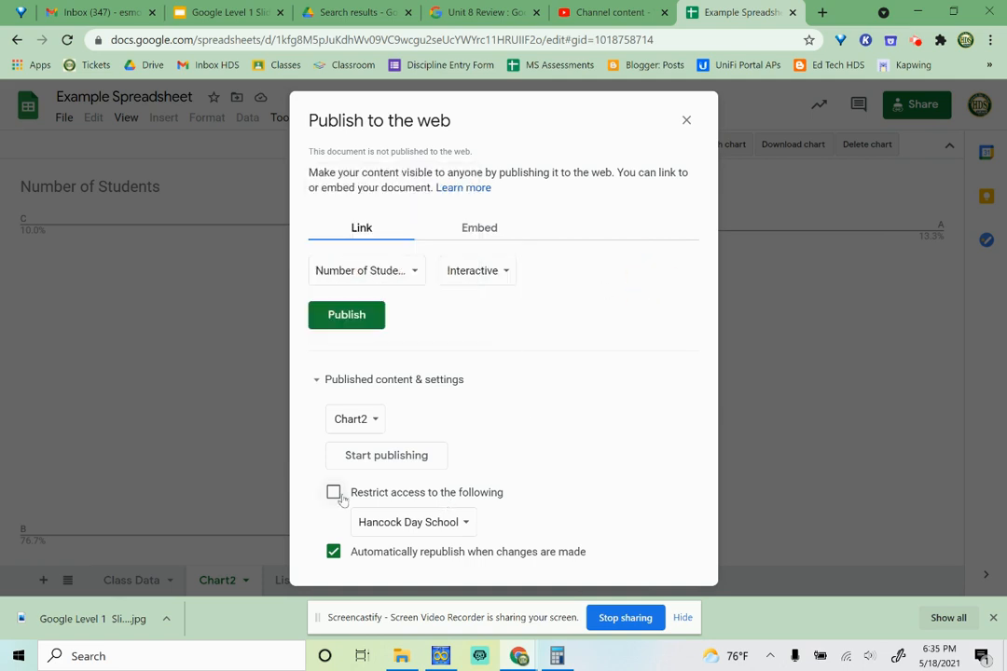
left_click(454, 559)
left_click(453, 559)
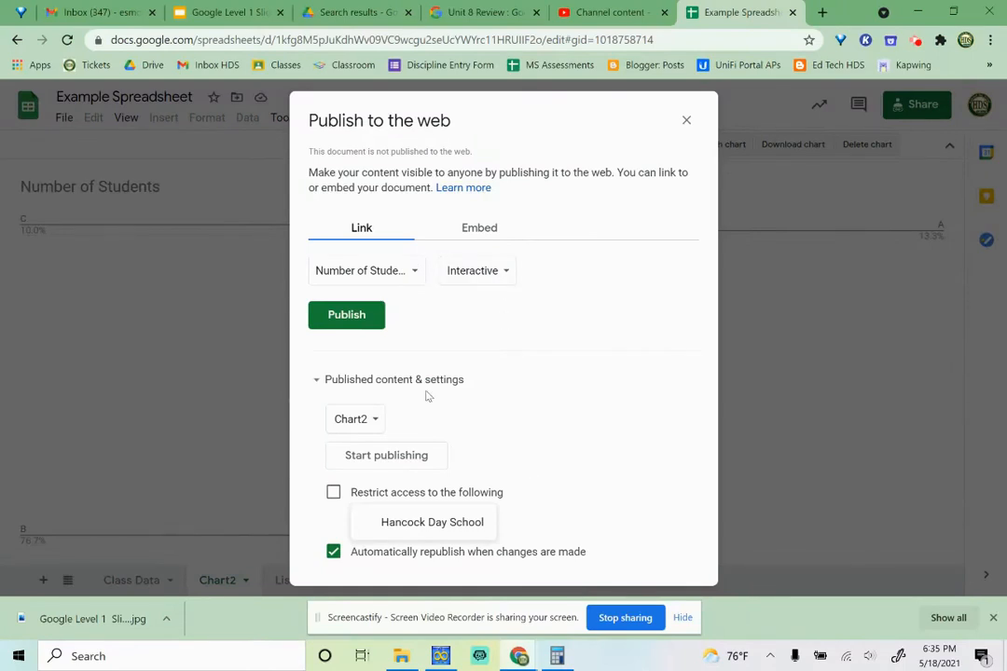
- Publish the Number of Students chart as an interactive embed and confirm the publication
left_click(484, 226)
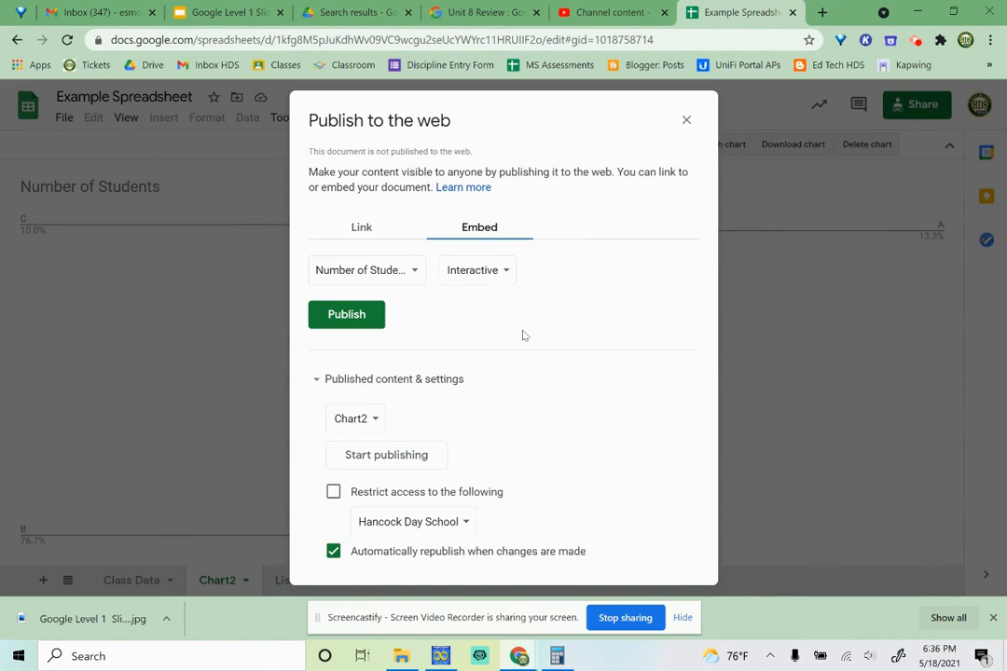
left_click(346, 315)
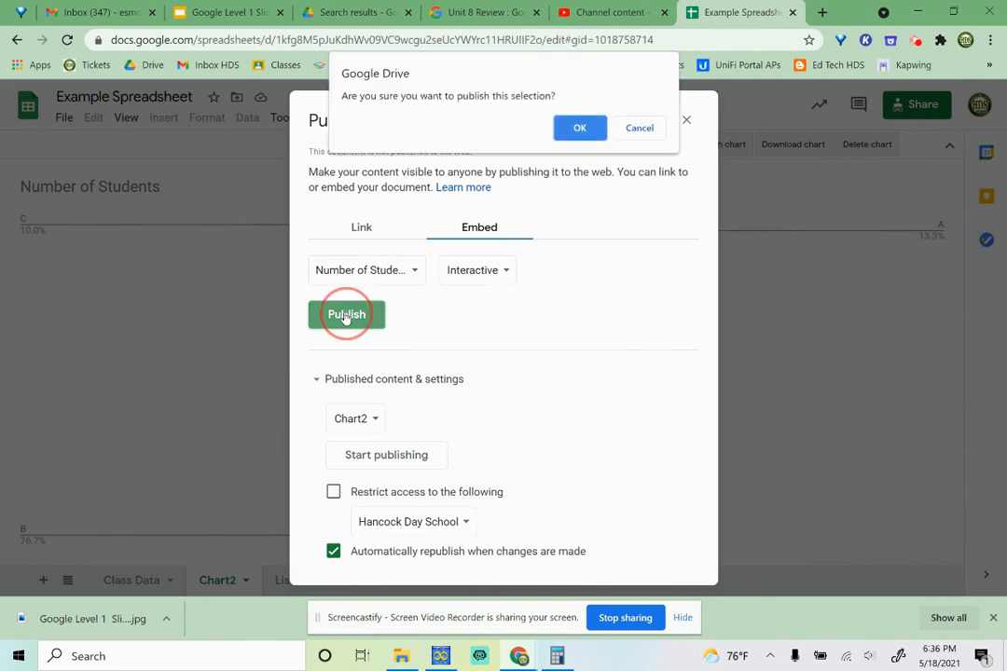
left_click(584, 130)
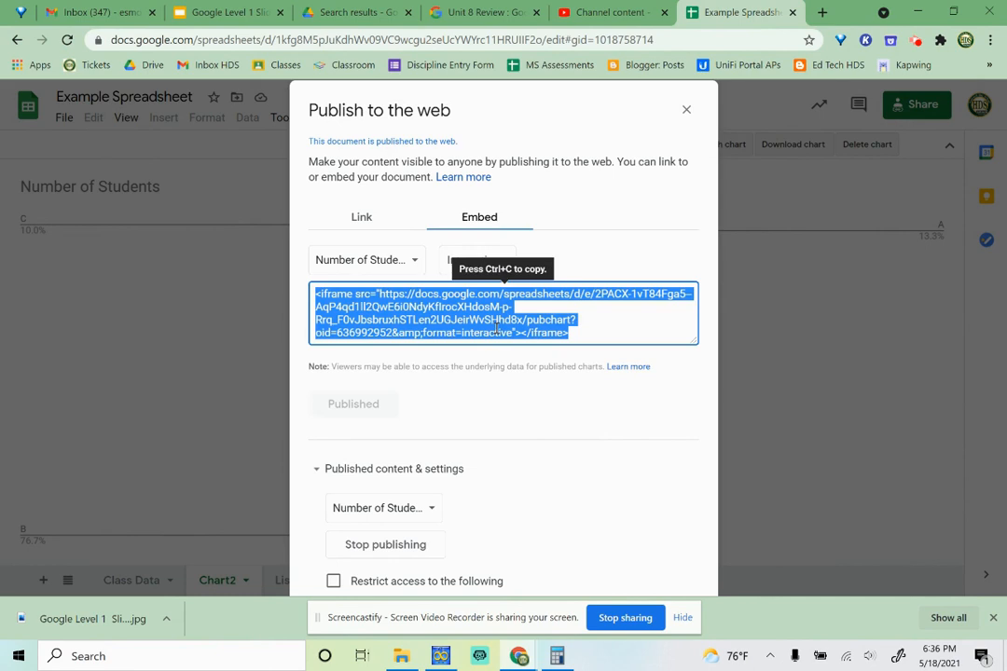
- Copy the published chart's web link, close the publishing dialog and load the link in a new browser tab
left_click(371, 219)
left_click(475, 295)
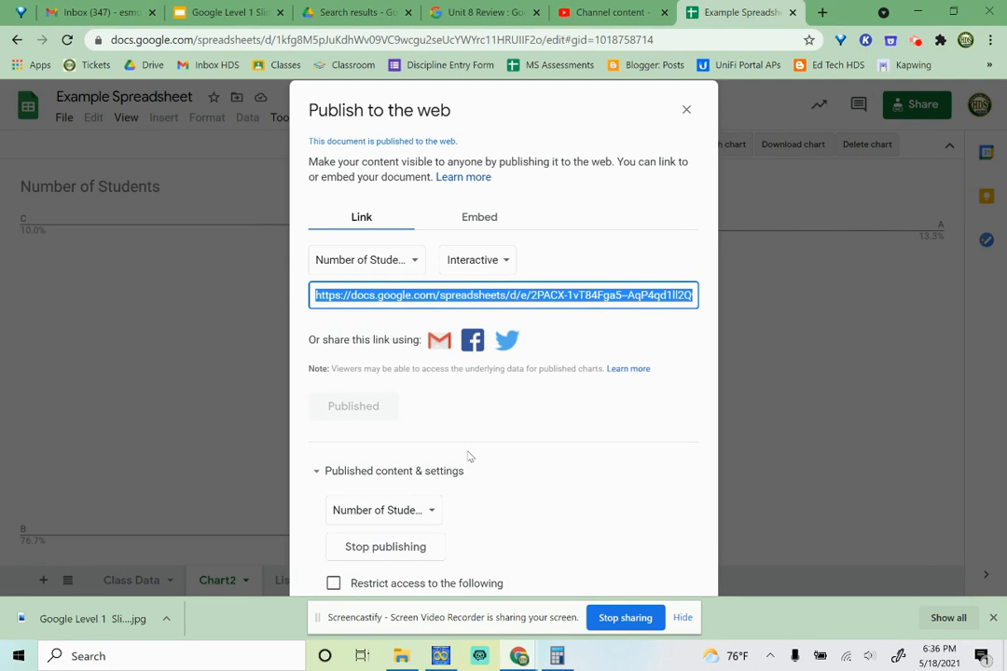
left_click(687, 110)
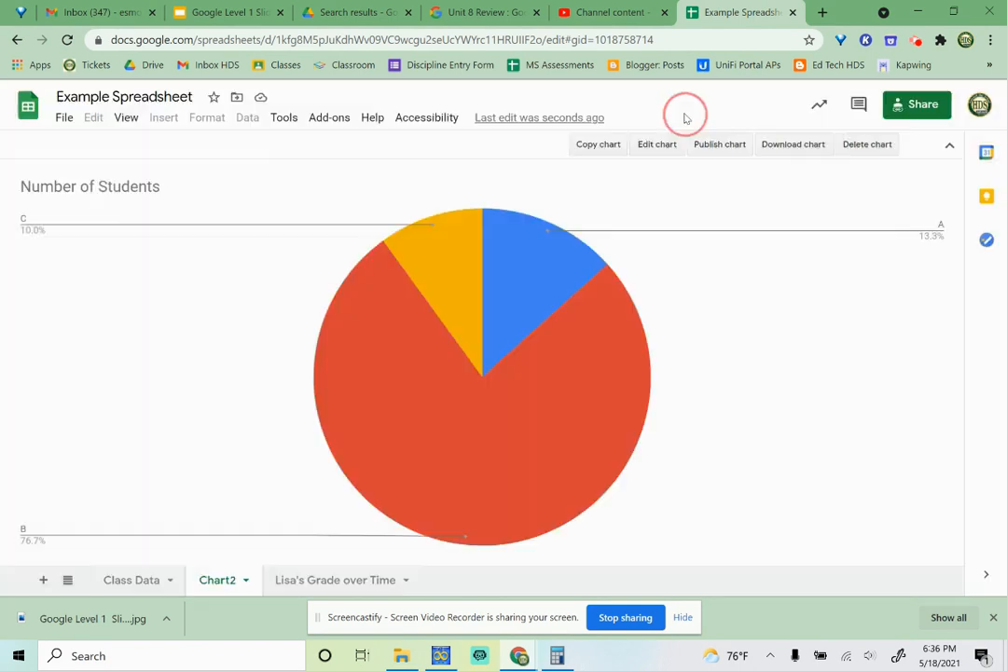
left_click(821, 13)
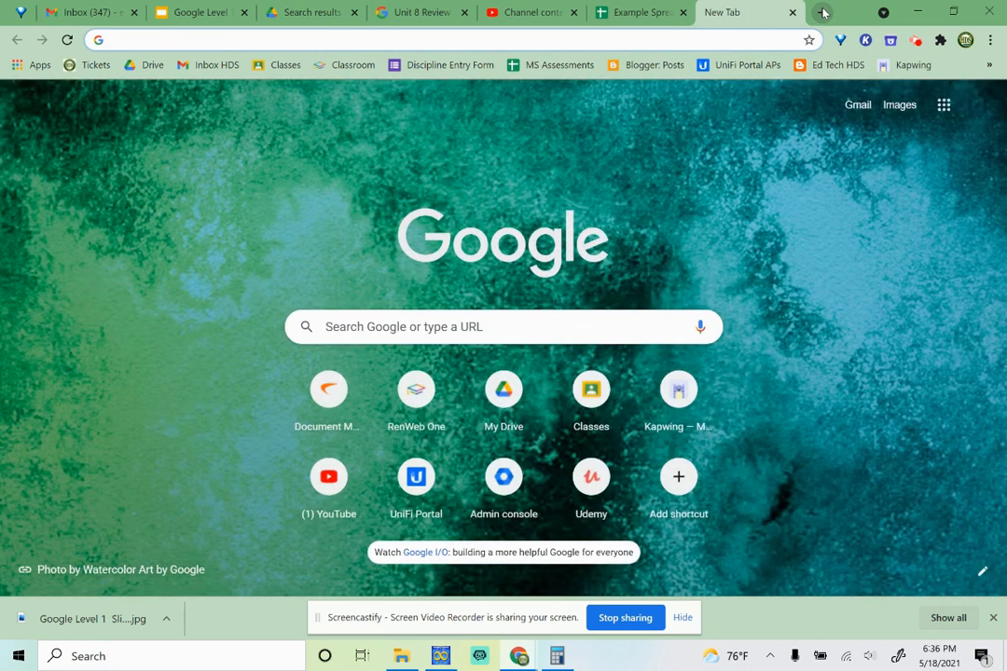
key("ctrl+v")
key("Return")
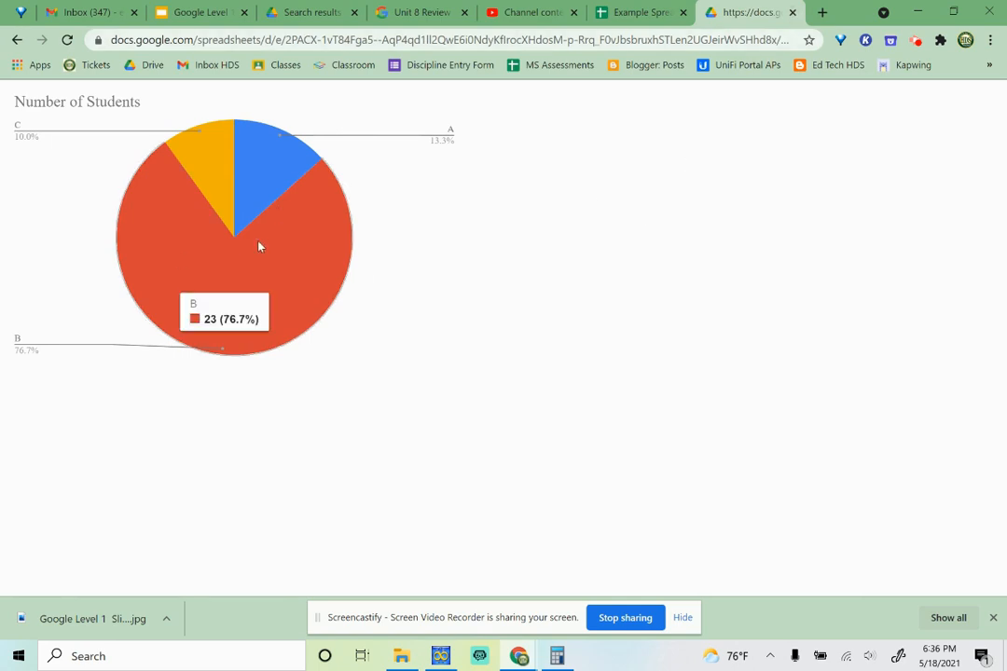
- Inspect the values of slices A, B and C on the published chart and return to the spreadsheet by closing its page
left_click(287, 261)
mouse_move(260, 176)
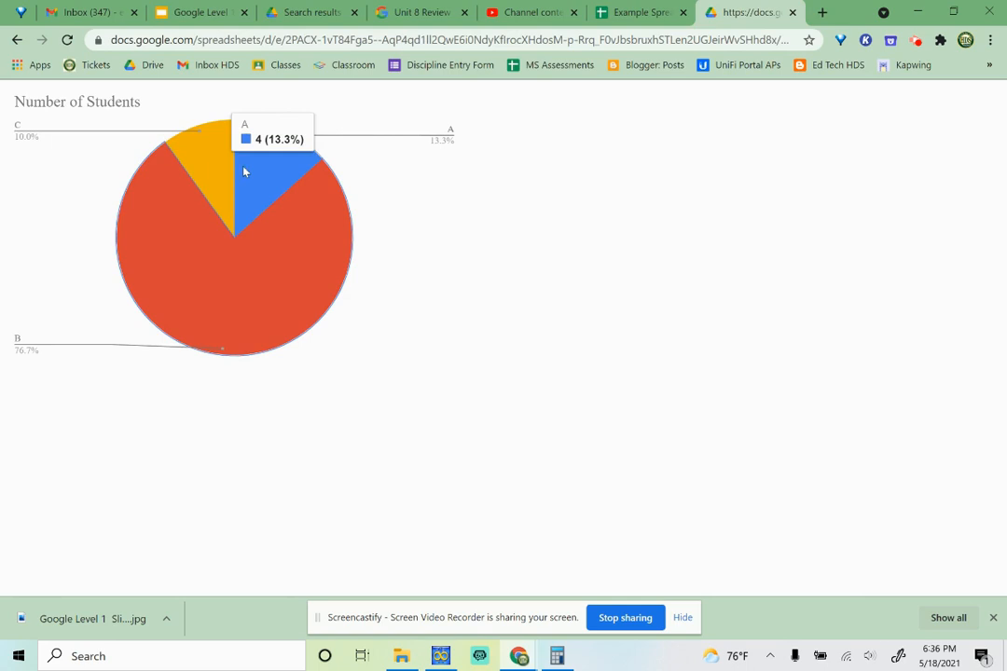
mouse_move(208, 207)
mouse_move(238, 271)
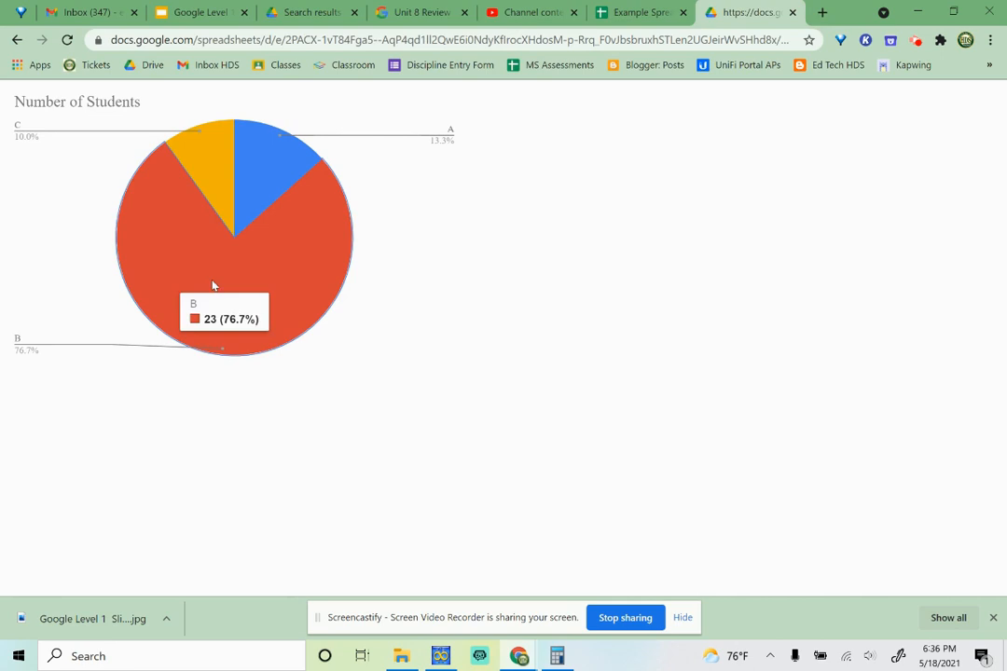
left_click(235, 235)
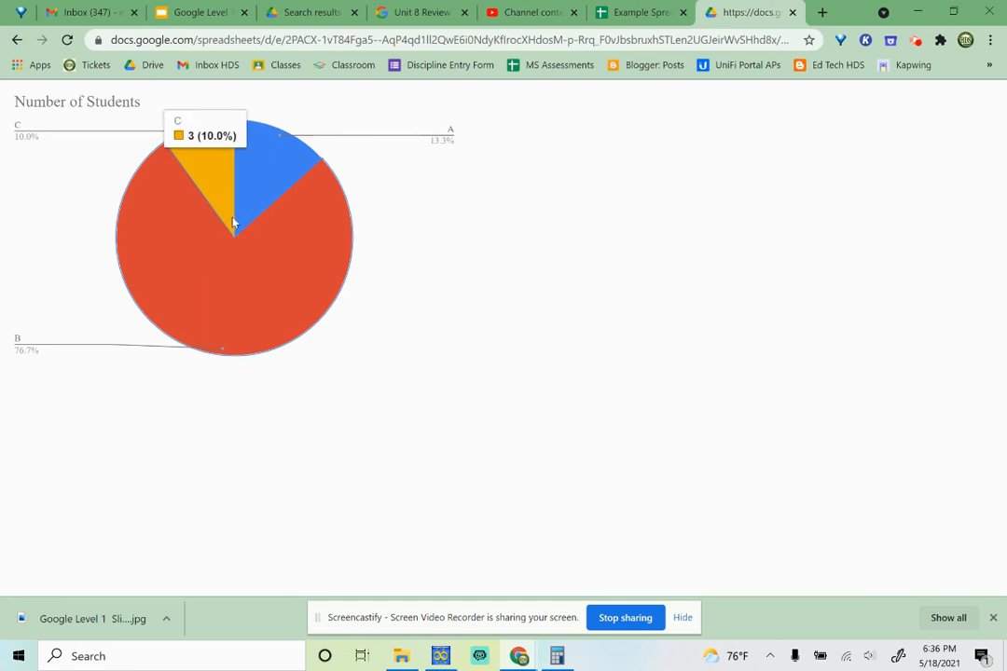
left_click(793, 13)
mouse_move(428, 372)
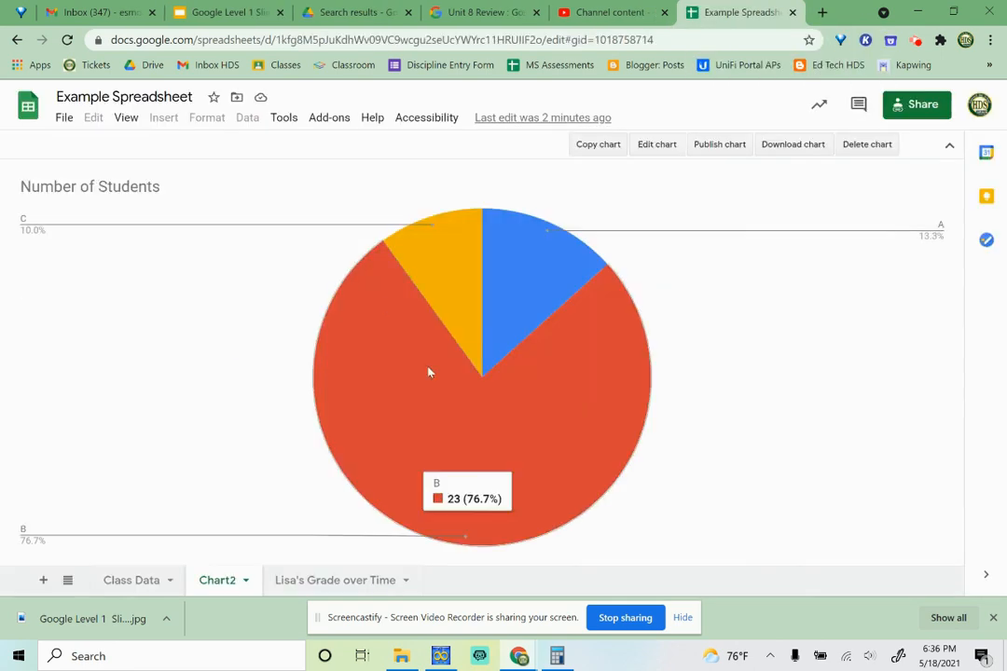
- Protect the Class Data sheet, restricting editing permission to Only you
left_click(118, 579)
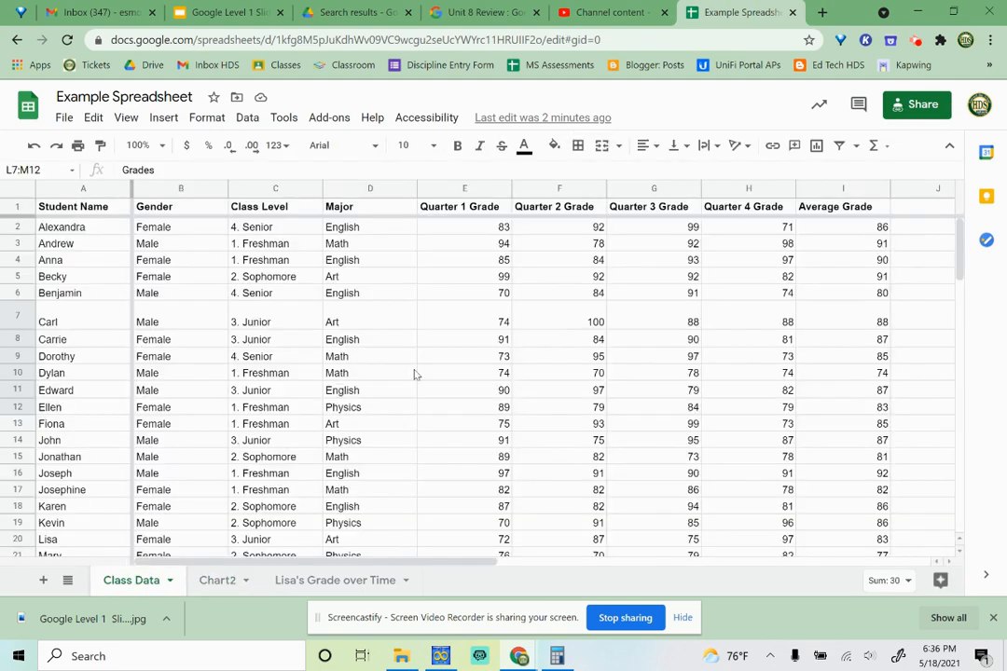
scroll(560, 336, "down", 6)
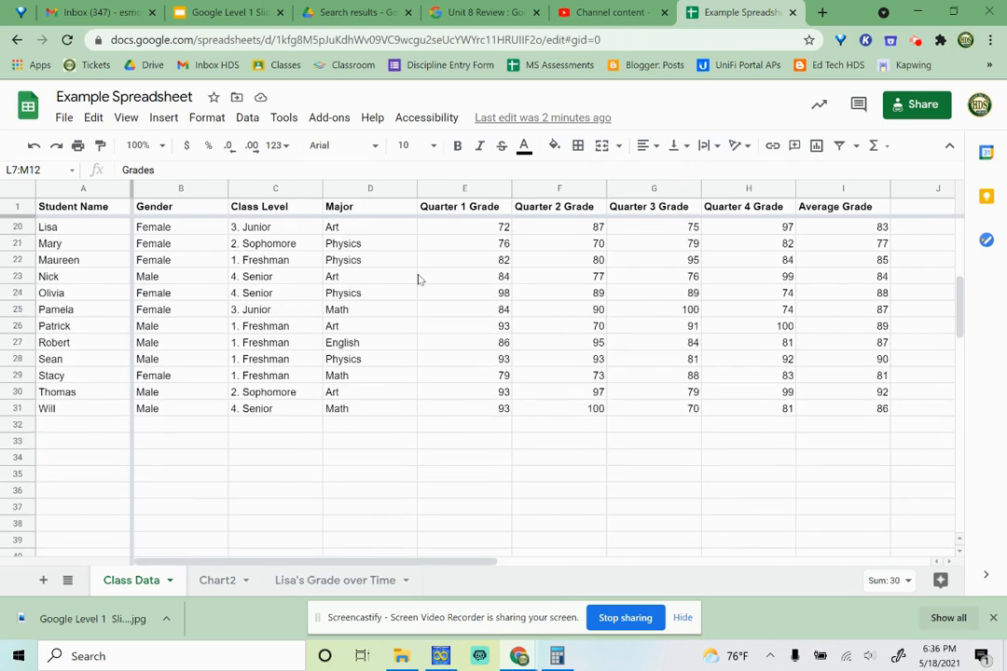
left_click(170, 580)
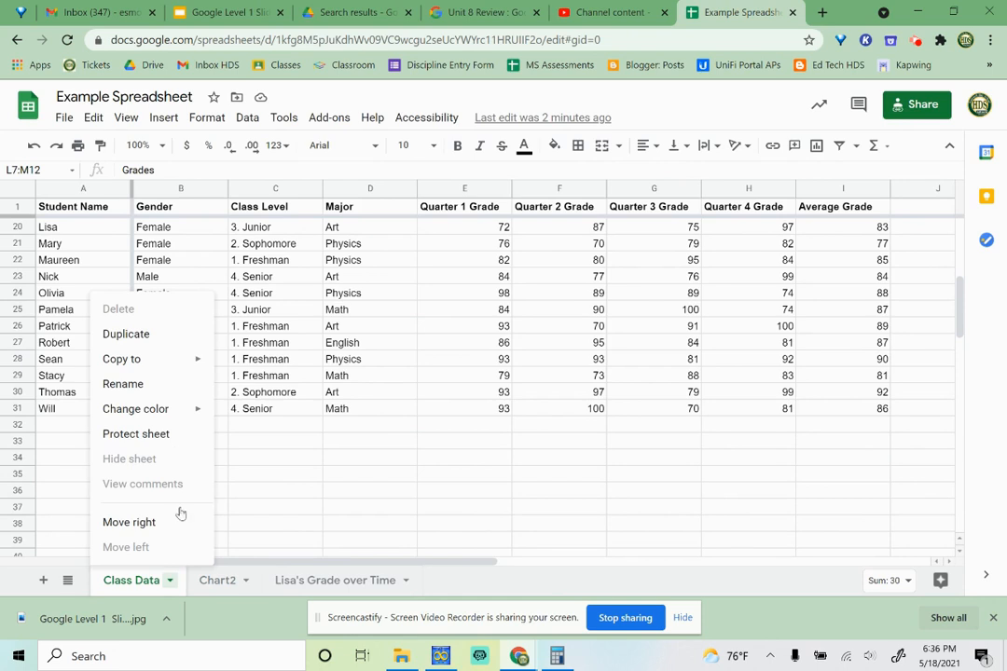
left_click(173, 439)
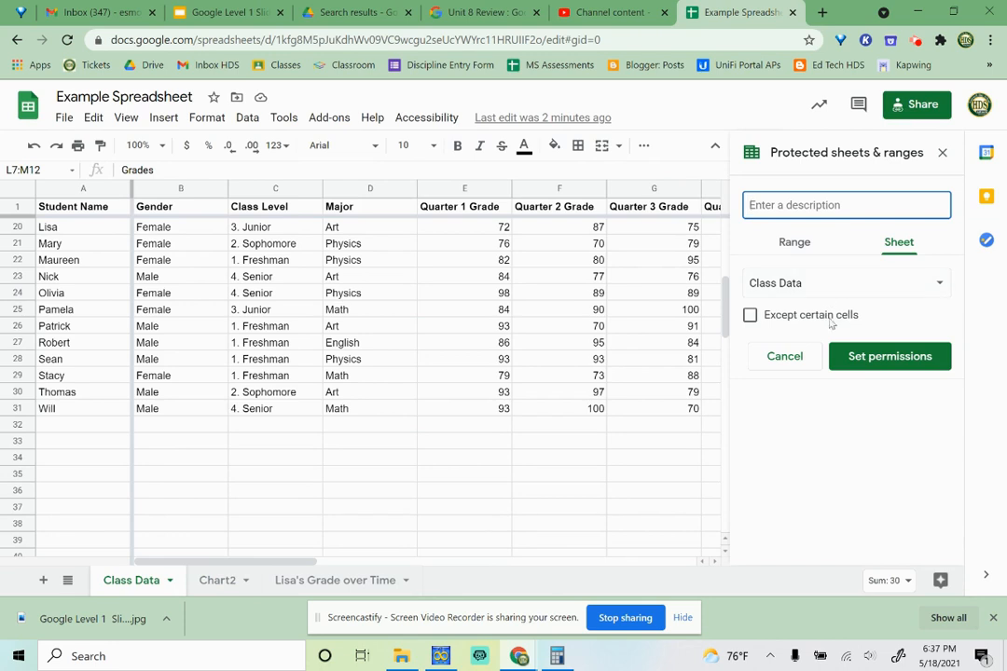
left_click(885, 353)
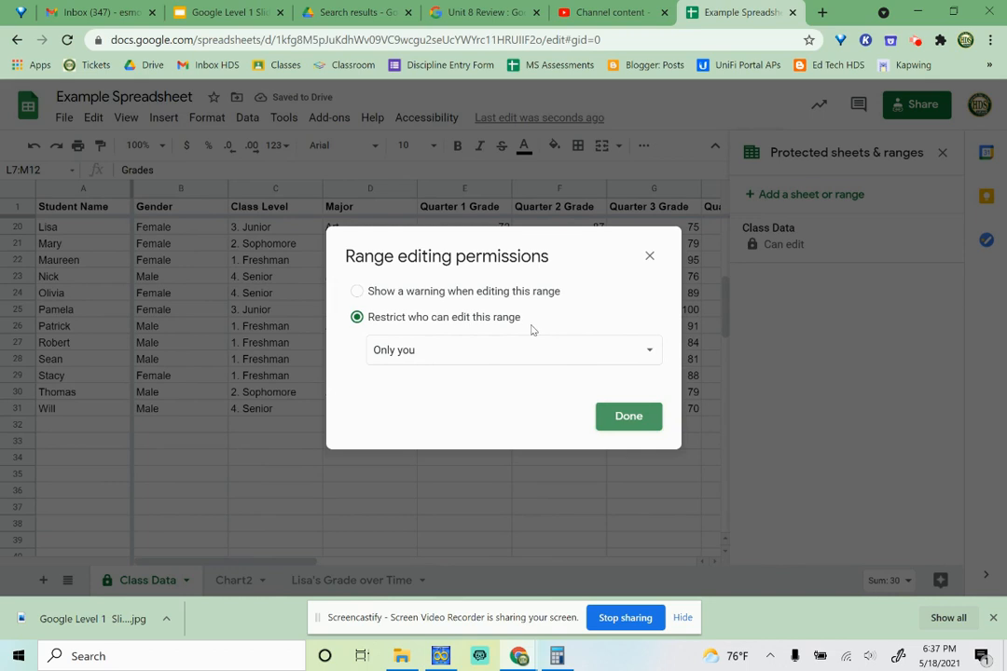
left_click(493, 350)
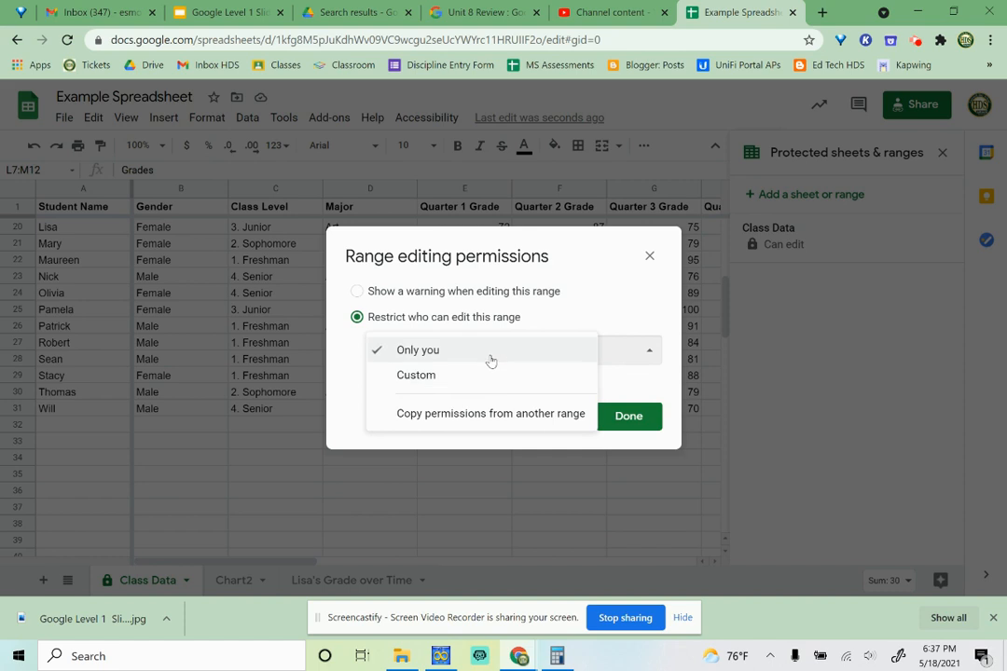
left_click(490, 359)
left_click(629, 416)
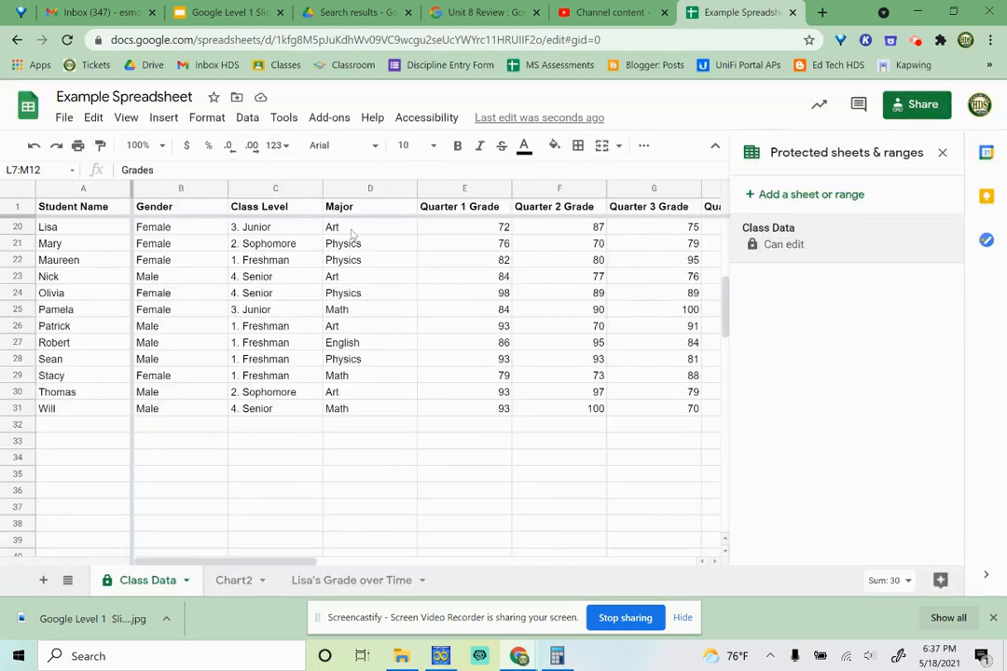
- Open the spreadsheet's sharing settings
left_click(918, 104)
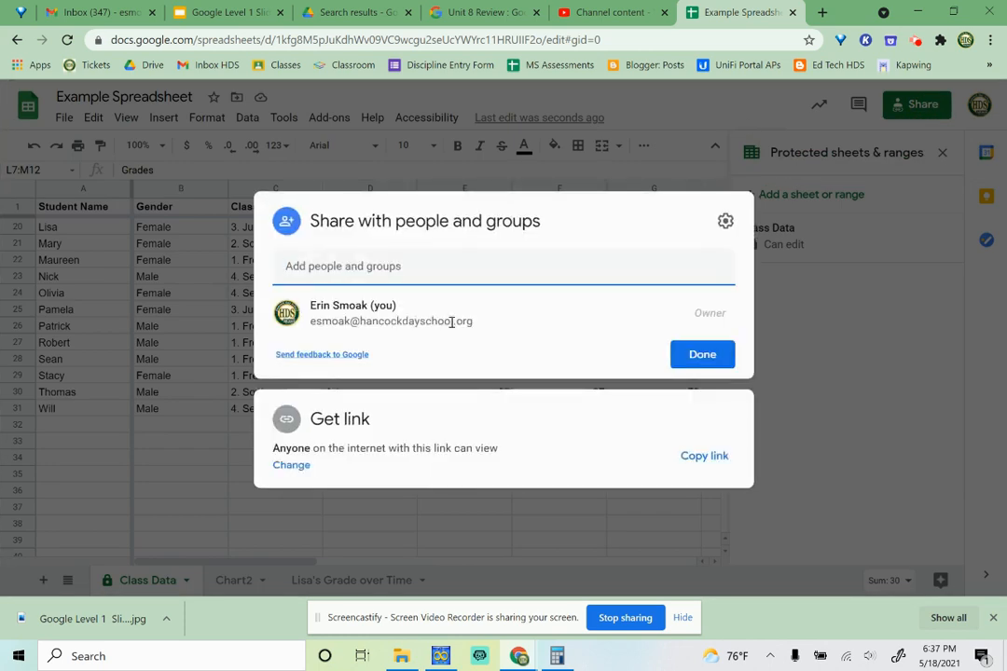